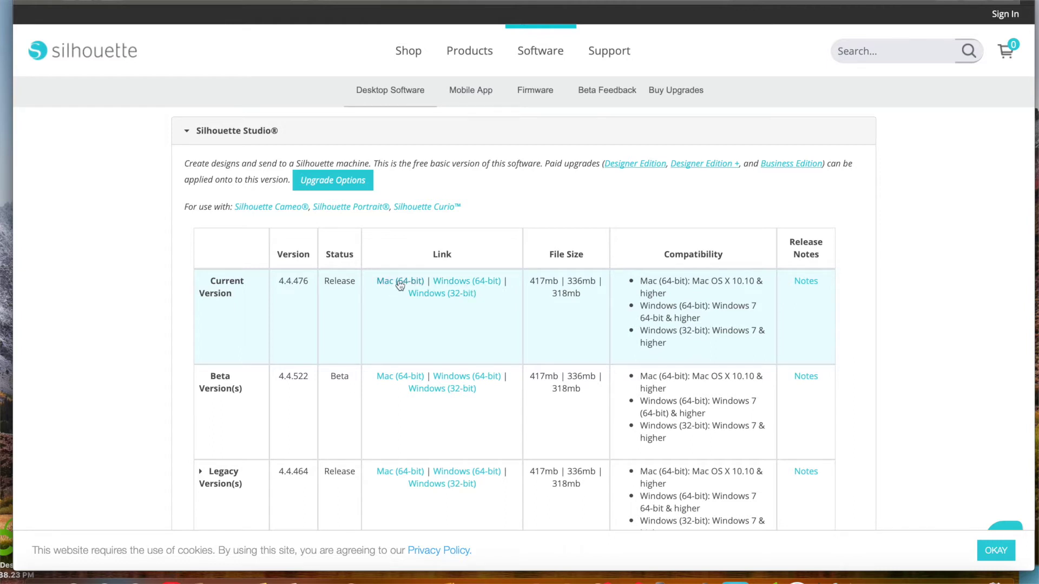
Step: Minimise the Silhouette America download page to reveal the desktop
left_click(36, 5)
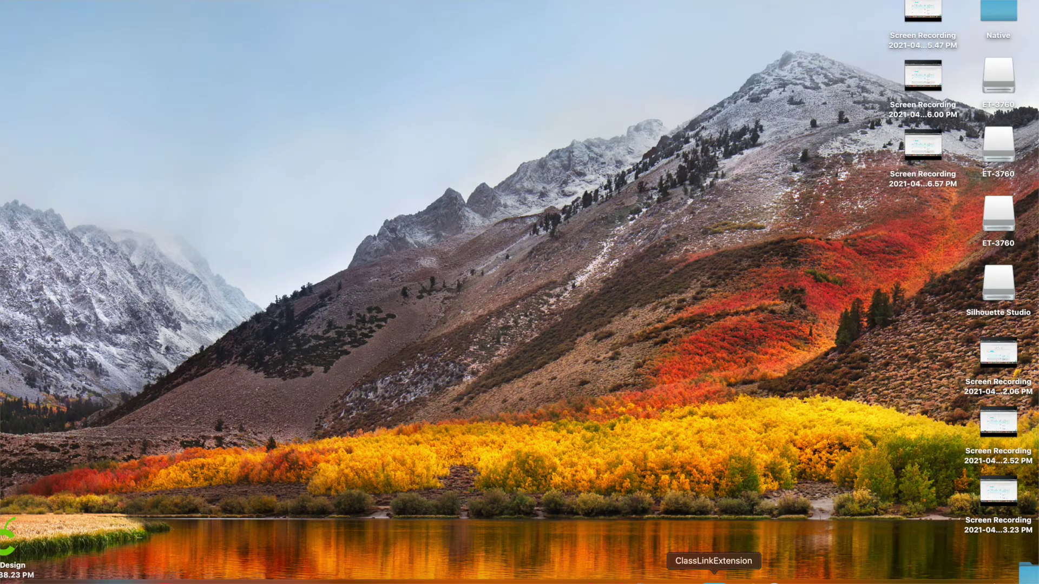
Step: Restore Silhouette Studio, leaving Machine at None and media size at Letter 8.5 × 11 in
left_click(774, 580)
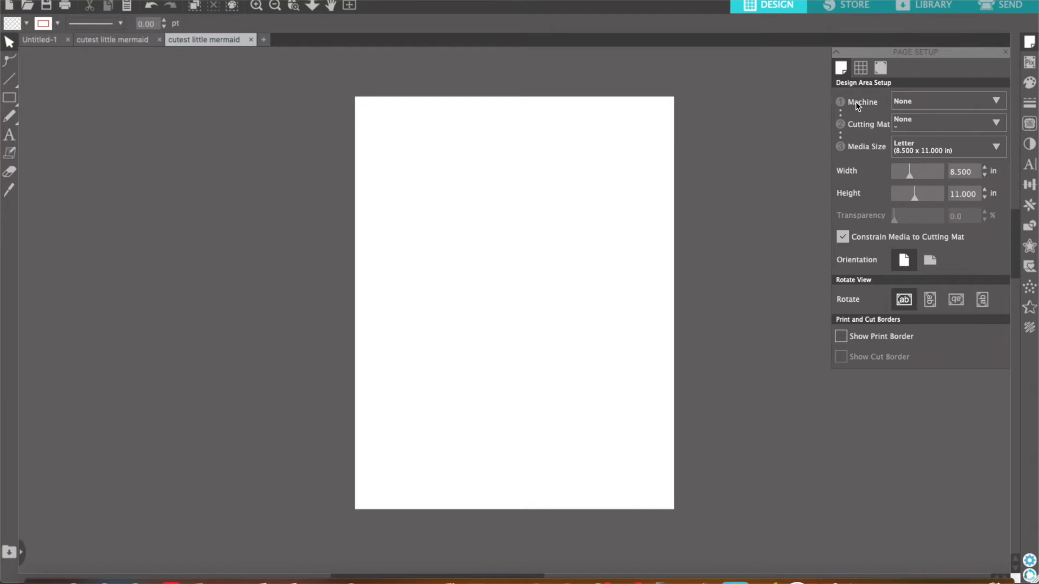
left_click(910, 101)
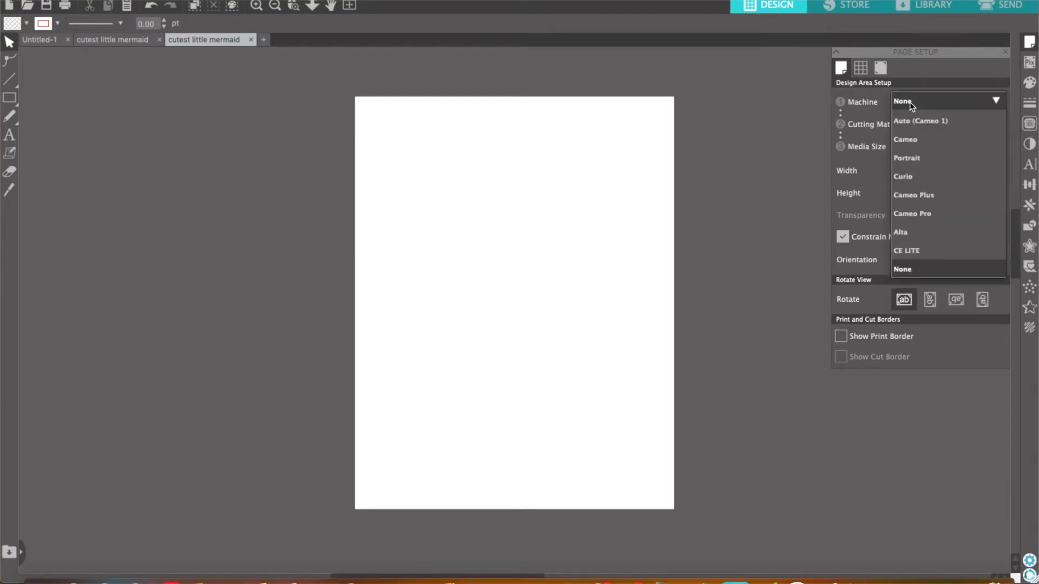
left_click(910, 102)
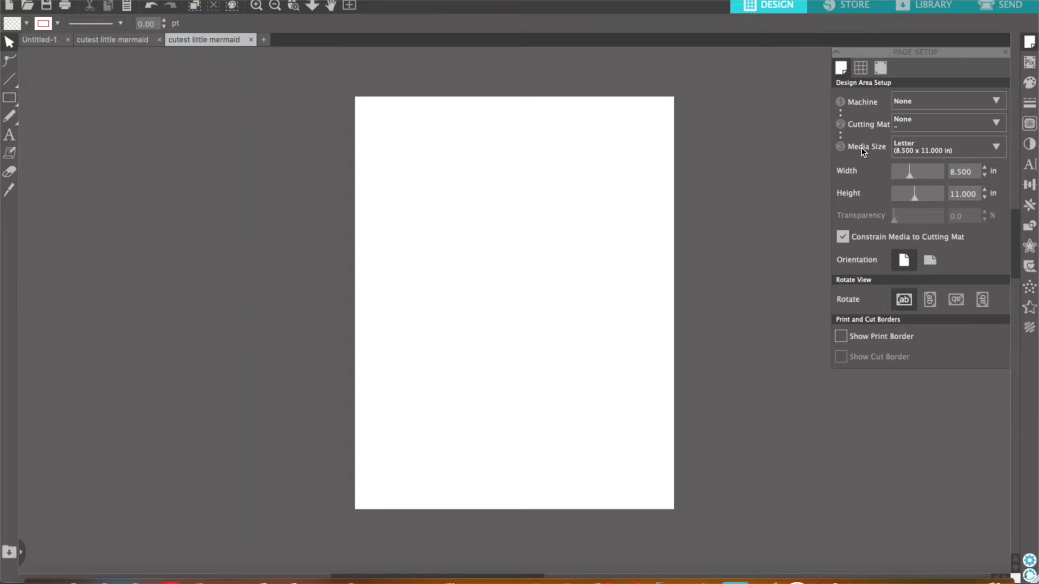
left_click(942, 153)
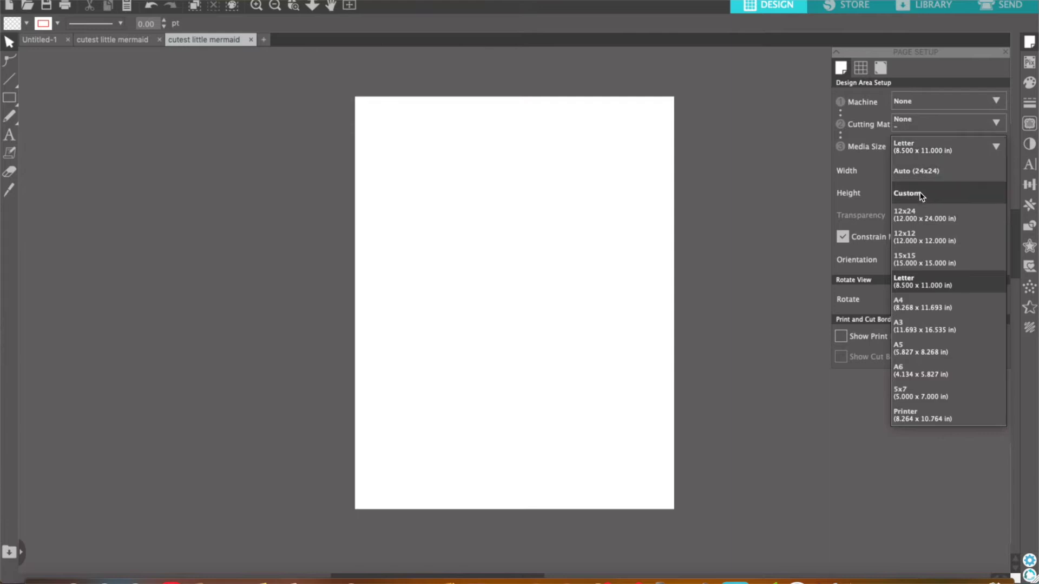
left_click(920, 149)
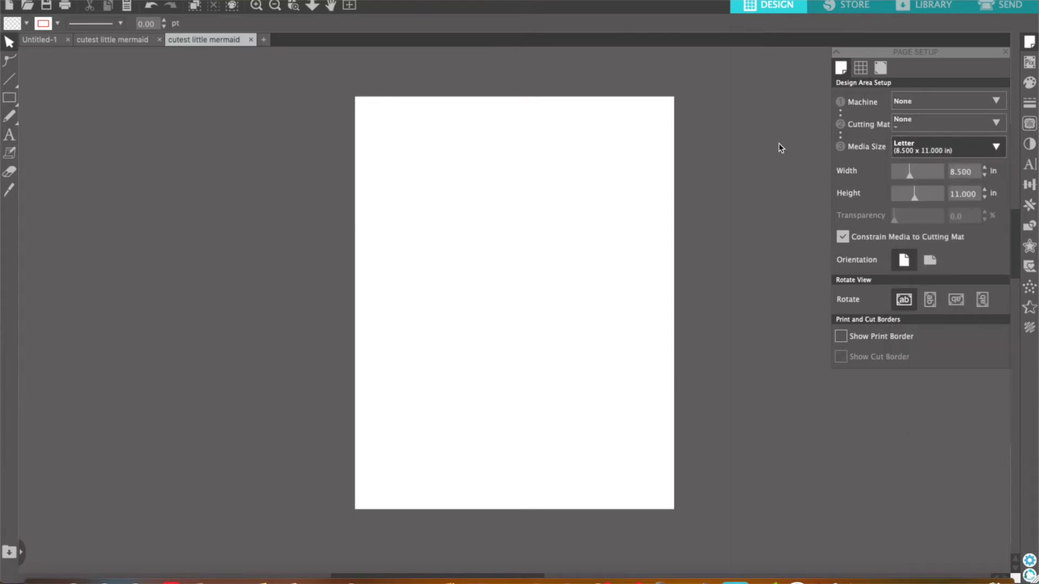
Step: Open cutest little mermaid.png from the DesignBundles folder and shift it up-left
left_click(29, 7)
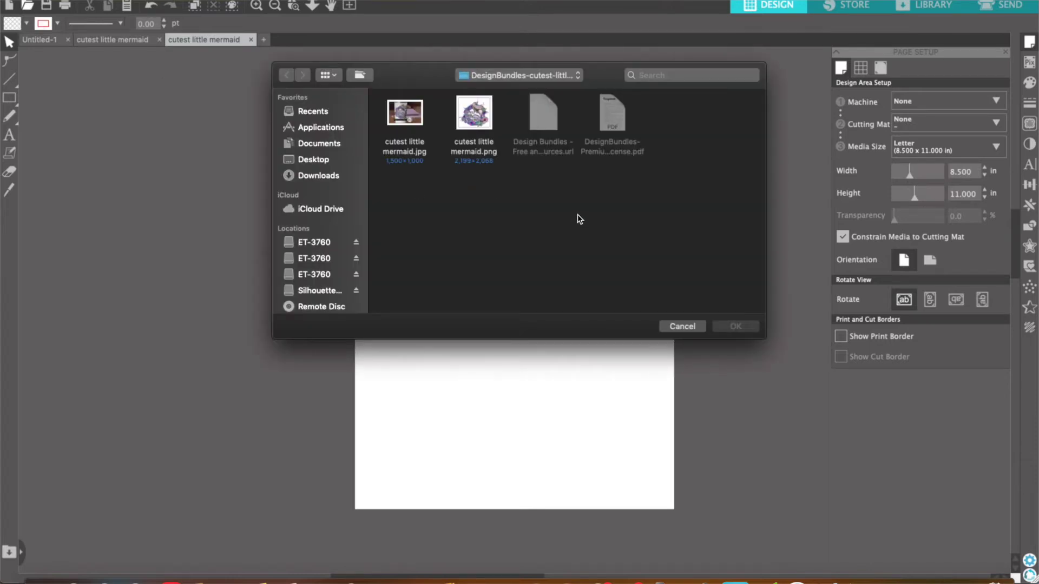
left_click(476, 132)
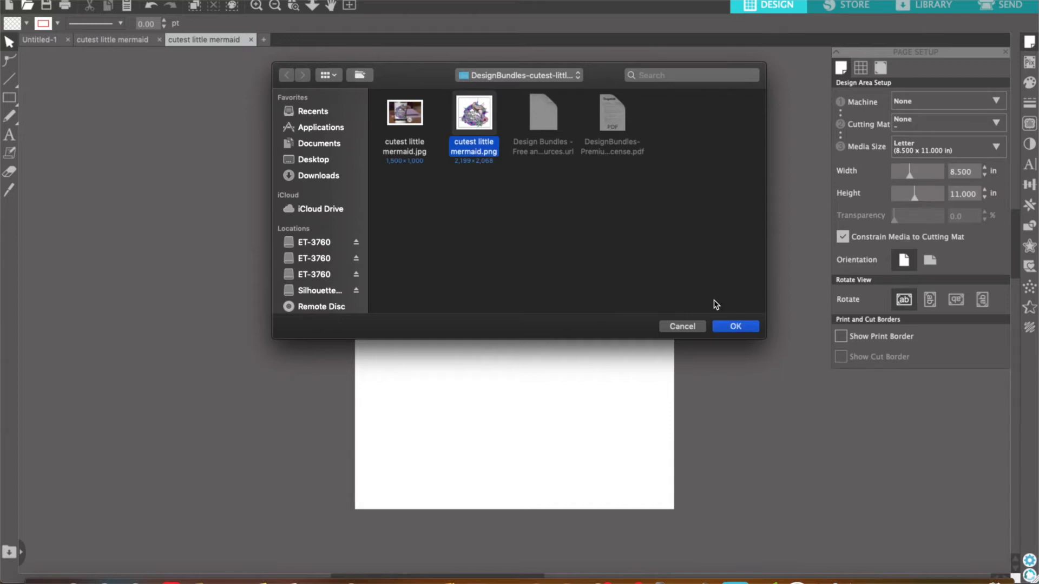
left_click(736, 327)
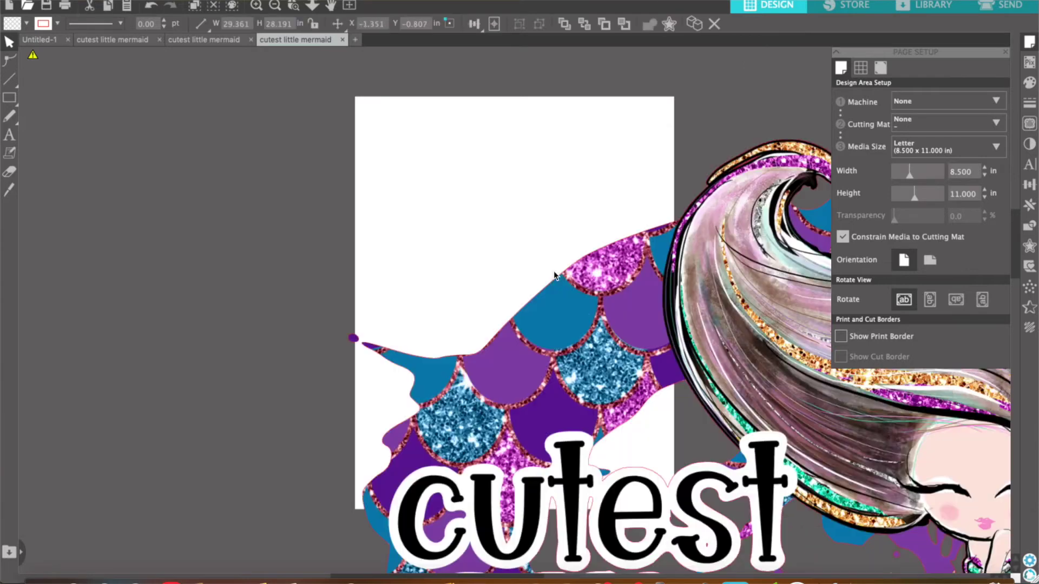
left_click_drag(554, 276, 406, 205)
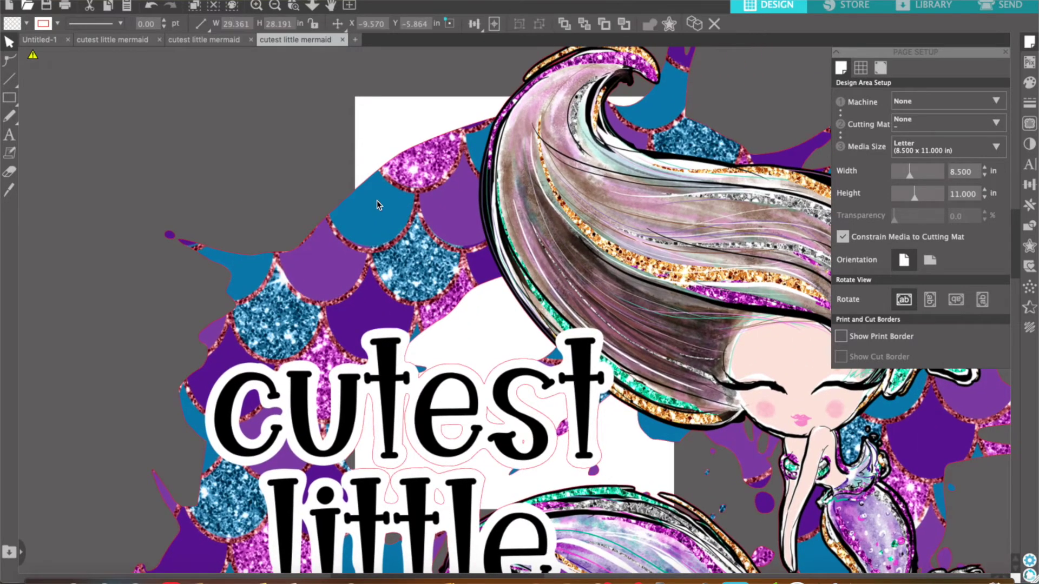
Step: Set the mermaid width to 4 in and move it to the page's top-left corner
double_click(240, 22)
type("4")
key("Return")
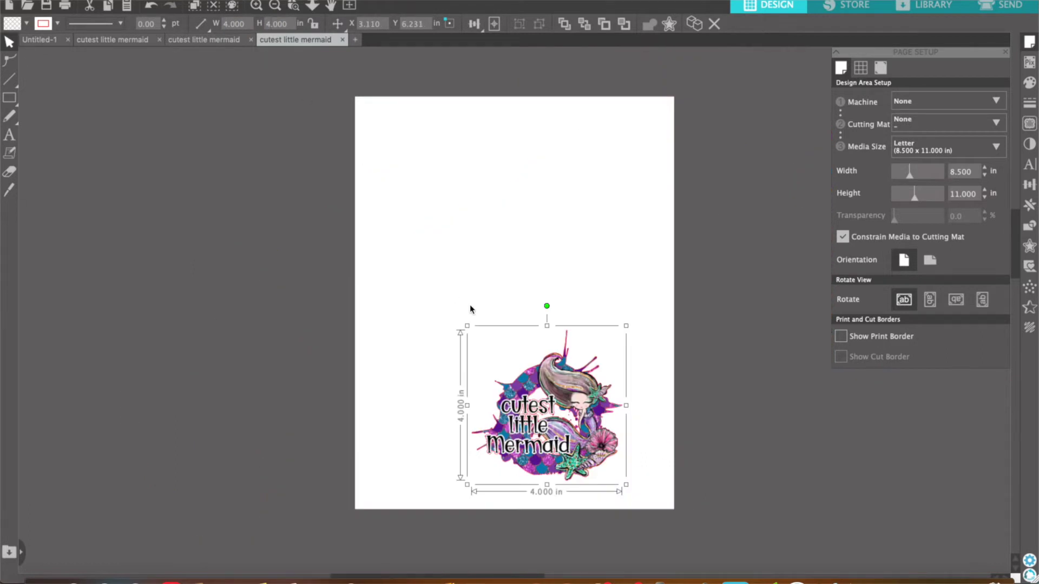
left_click_drag(523, 374, 424, 157)
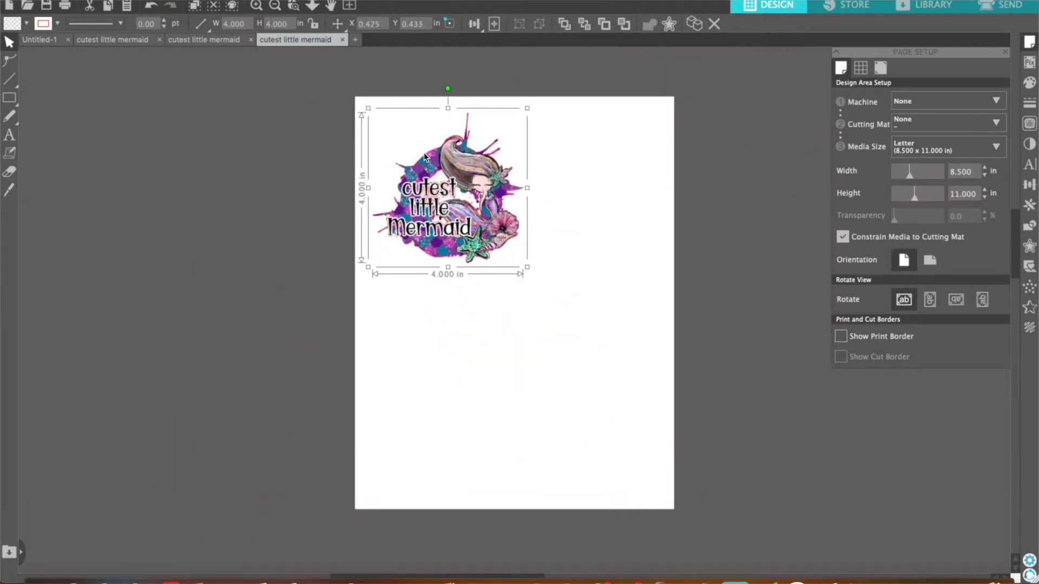
left_click(310, 215)
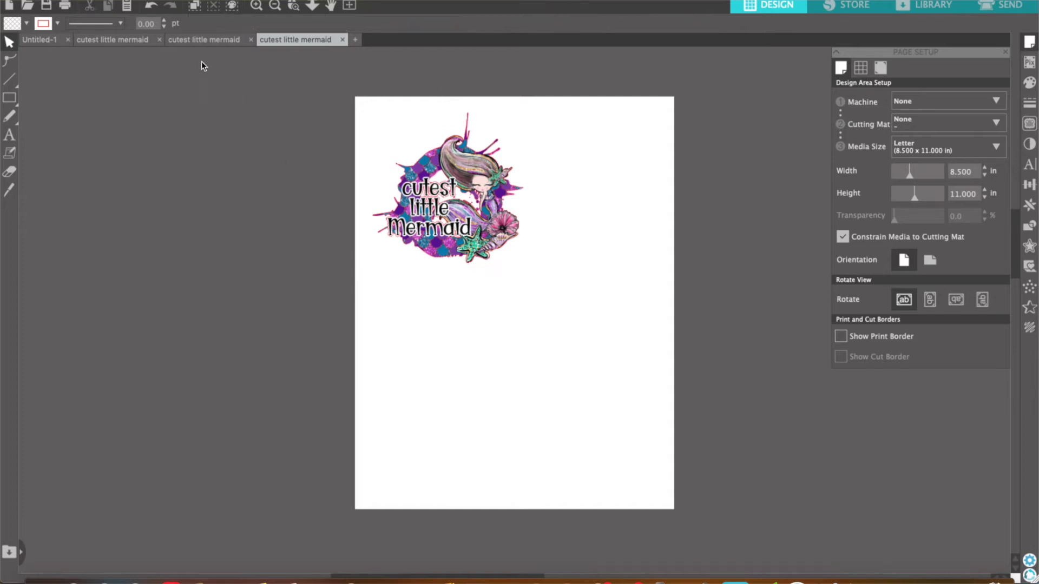
Step: Print the page via File > Print to reach the EPSON ET-3760 Print dialog
left_click(127, 0)
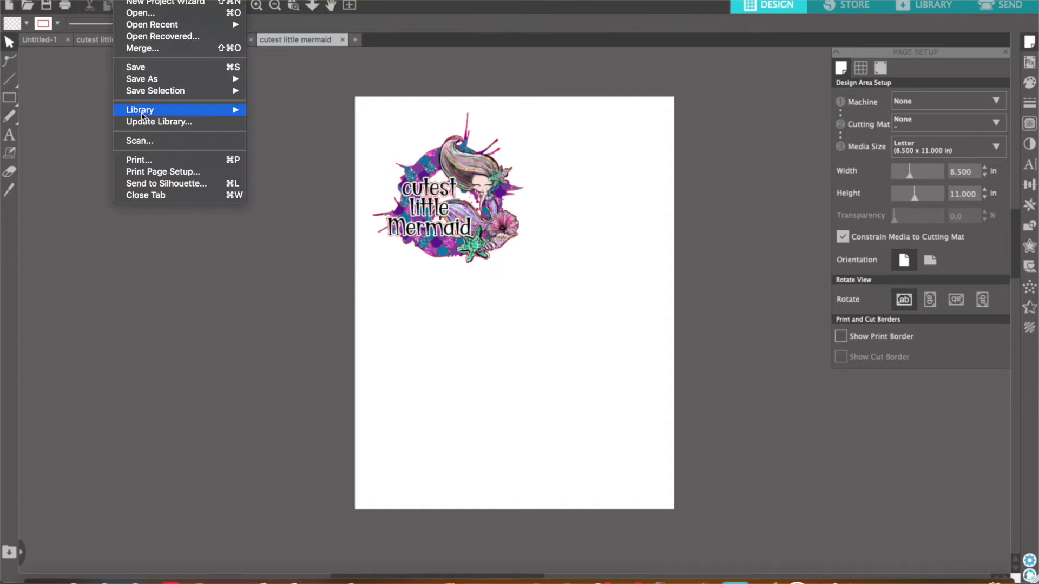
left_click(154, 159)
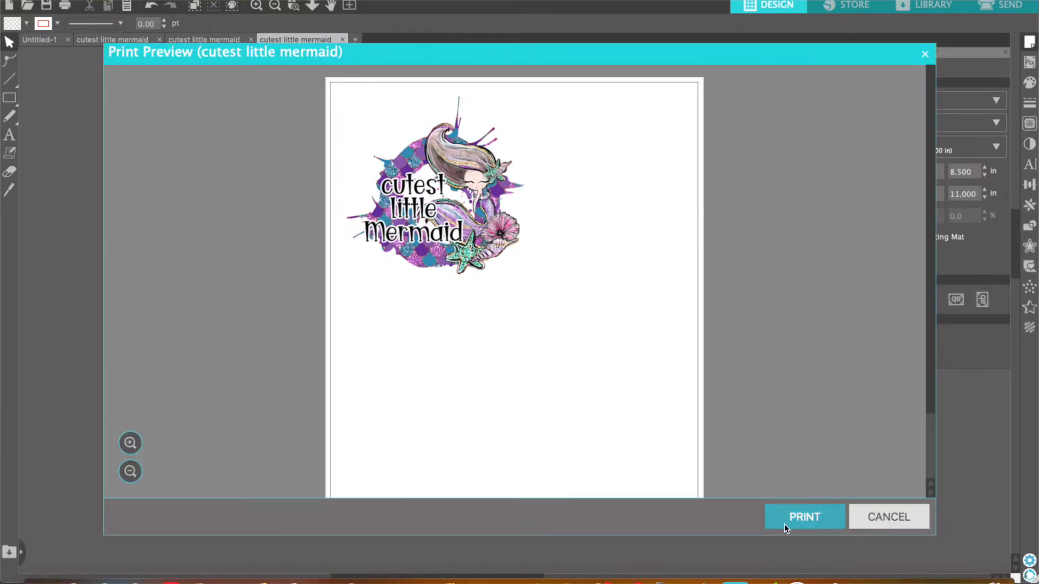
left_click(784, 524)
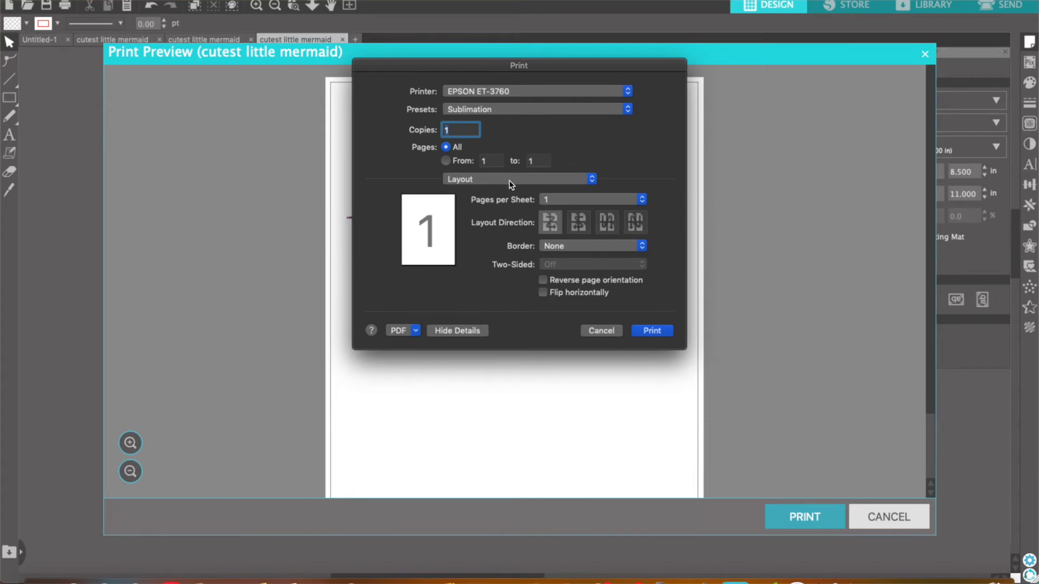
Step: Check Color Matching stays on ColorSync with the Epson IJ Printer 07 profile
left_click(534, 180)
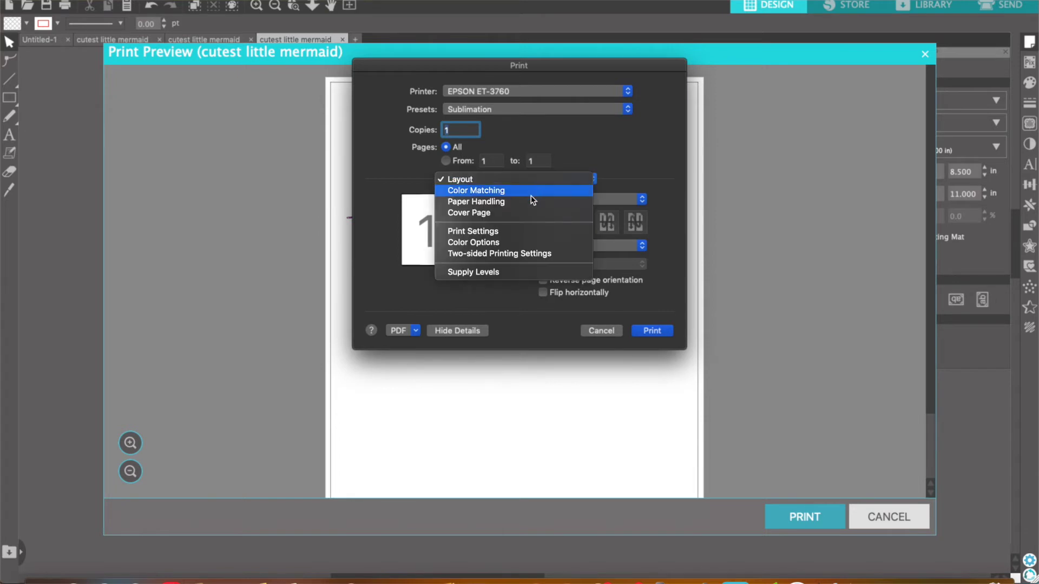
left_click(530, 194)
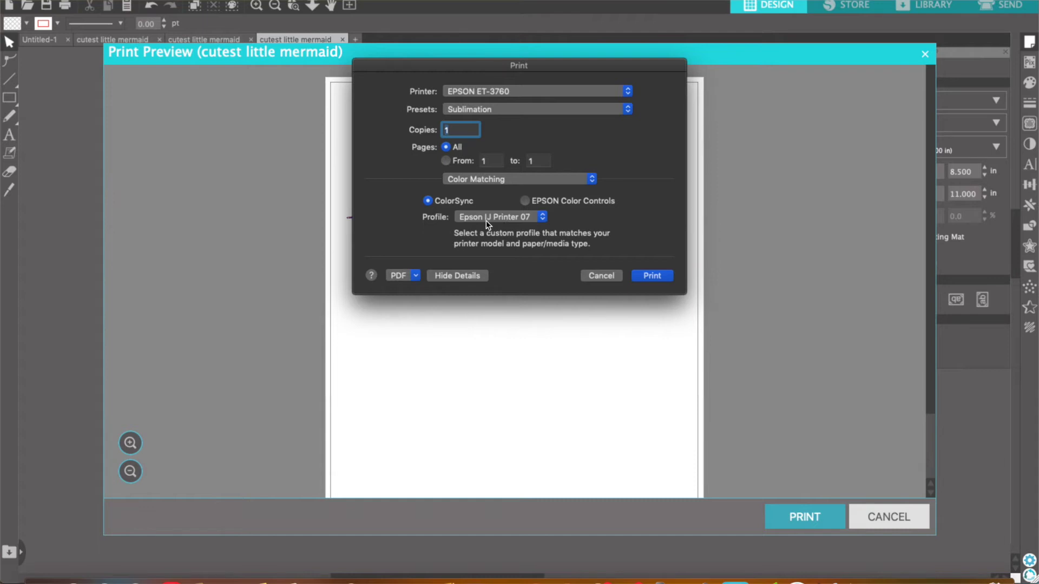
left_click(523, 220)
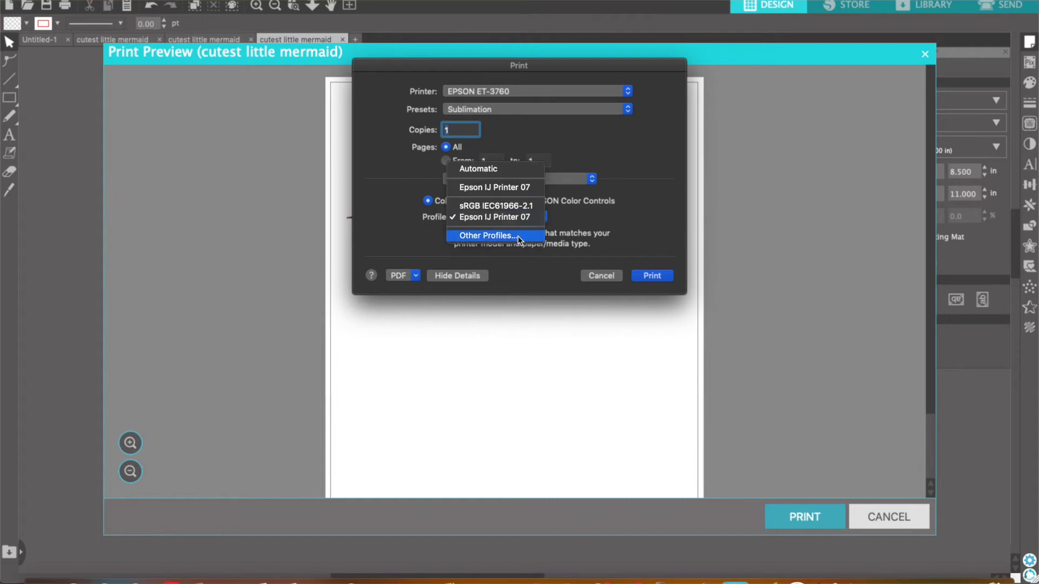
left_click(518, 236)
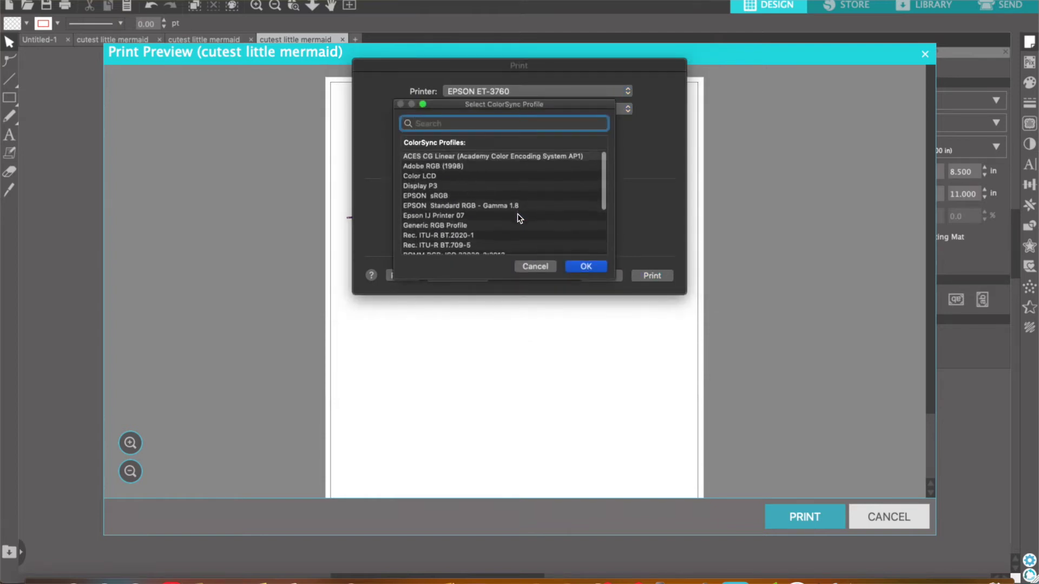
left_click(544, 265)
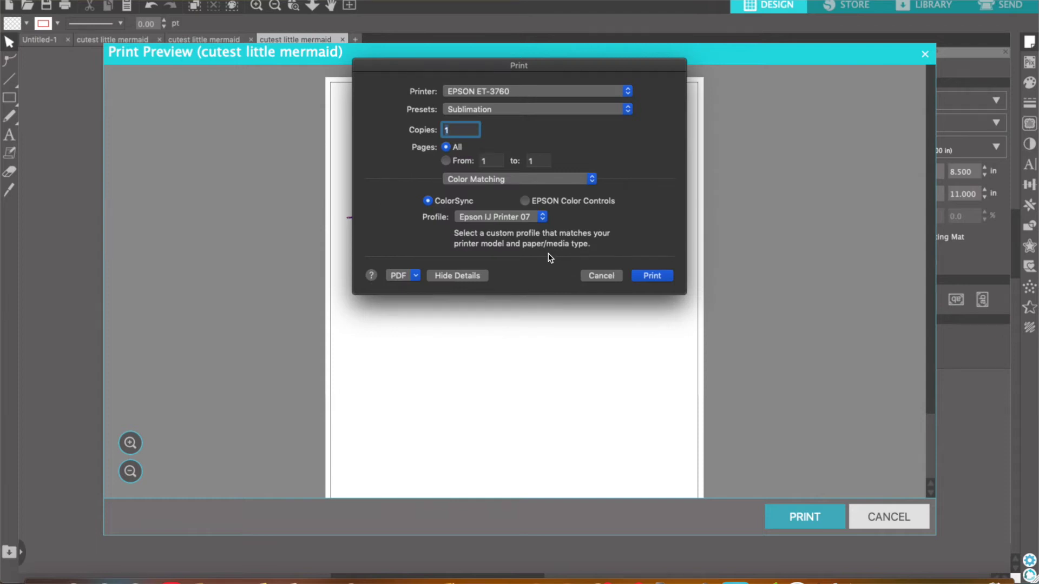
left_click(585, 179)
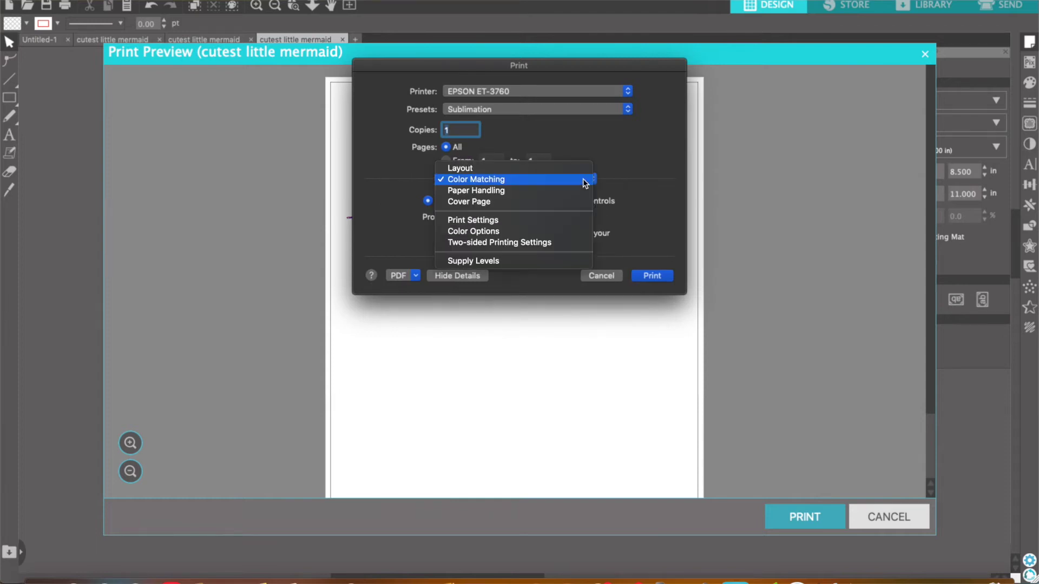
Step: In Print Settings, keep Plain Paper media, Quality print quality and Mirror Image on
left_click(570, 220)
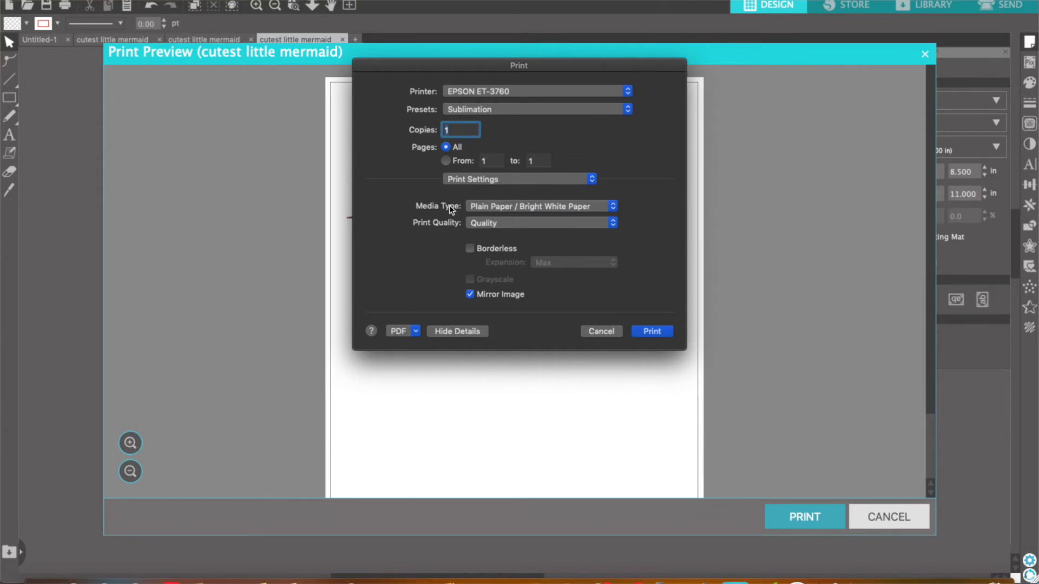
left_click(542, 207)
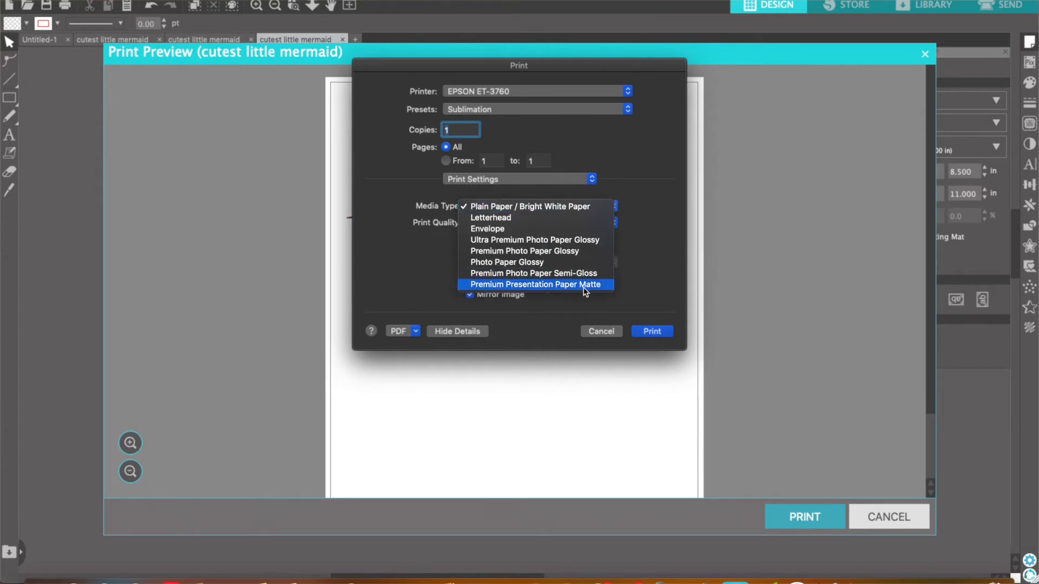
left_click(597, 211)
left_click(539, 223)
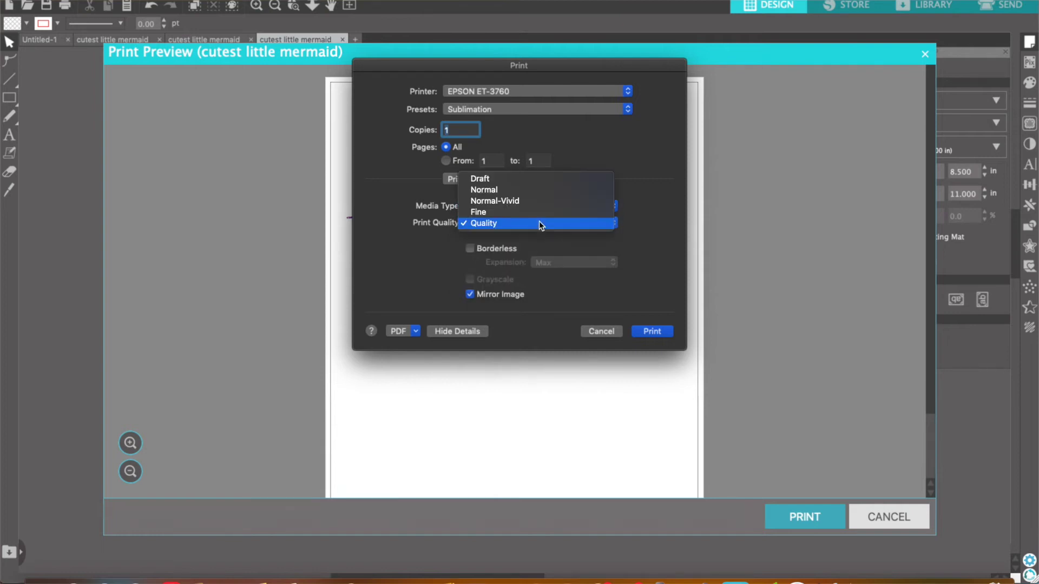
left_click(539, 222)
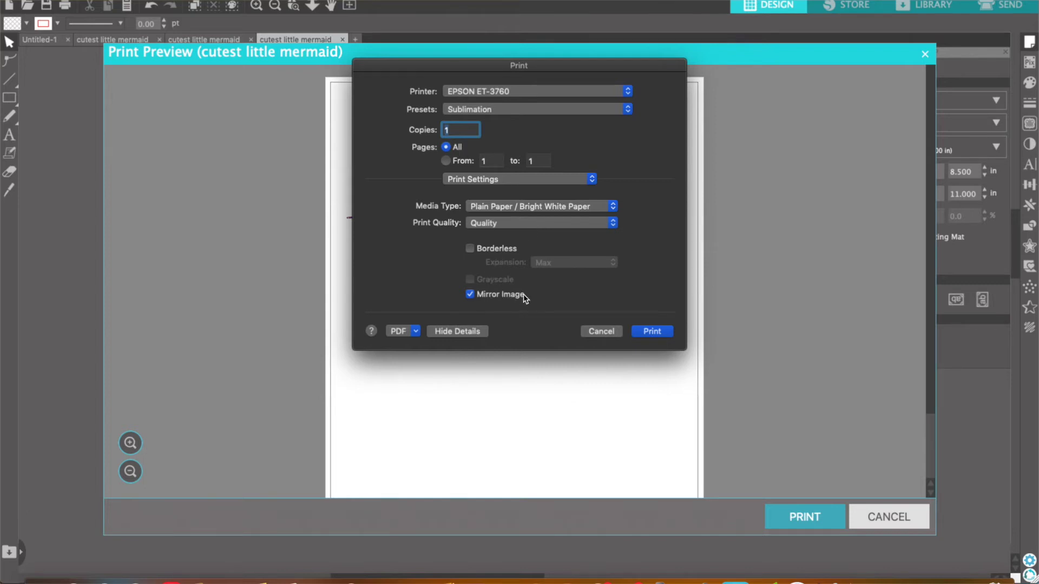
left_click(628, 108)
Step: Keep the Sublimation preset and print the mirrored mermaid page
left_click(627, 110)
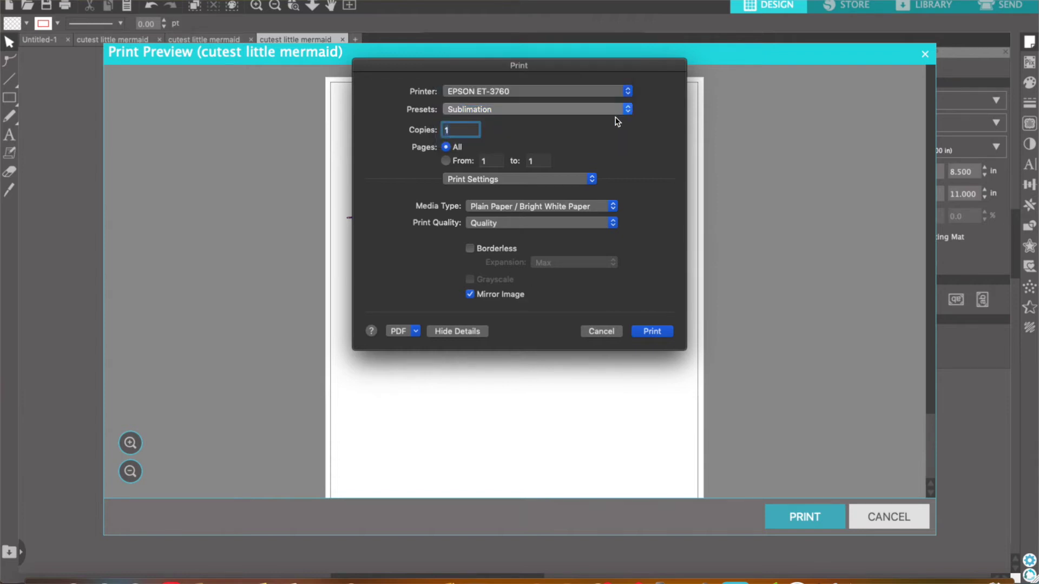
left_click(629, 108)
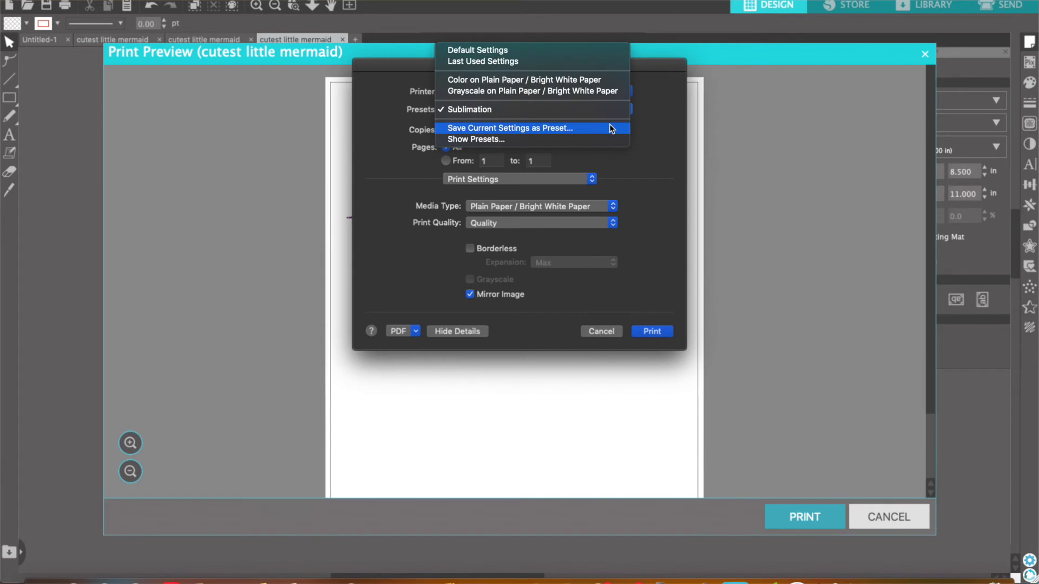
left_click(641, 120)
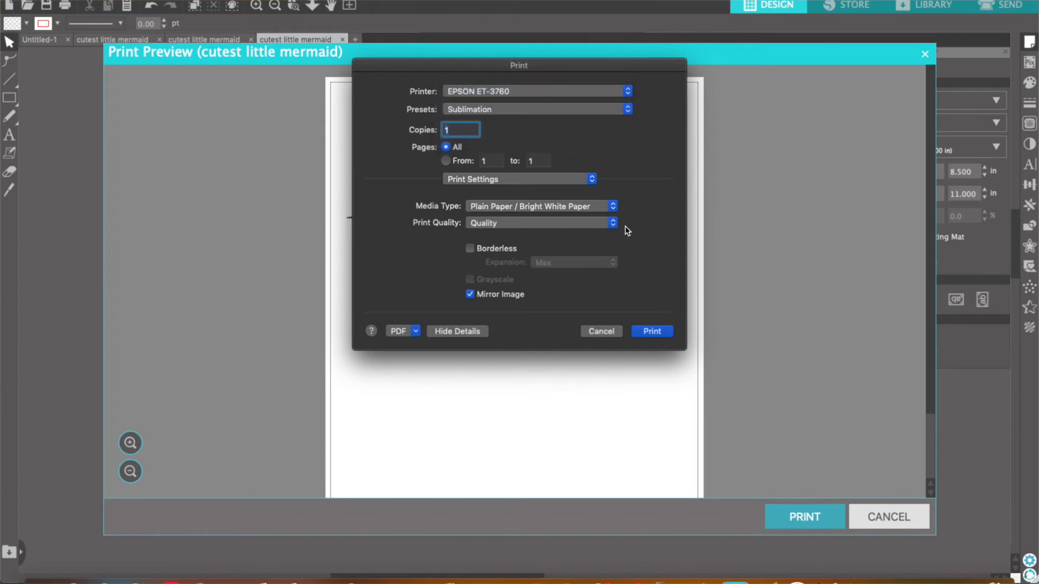
left_click(658, 332)
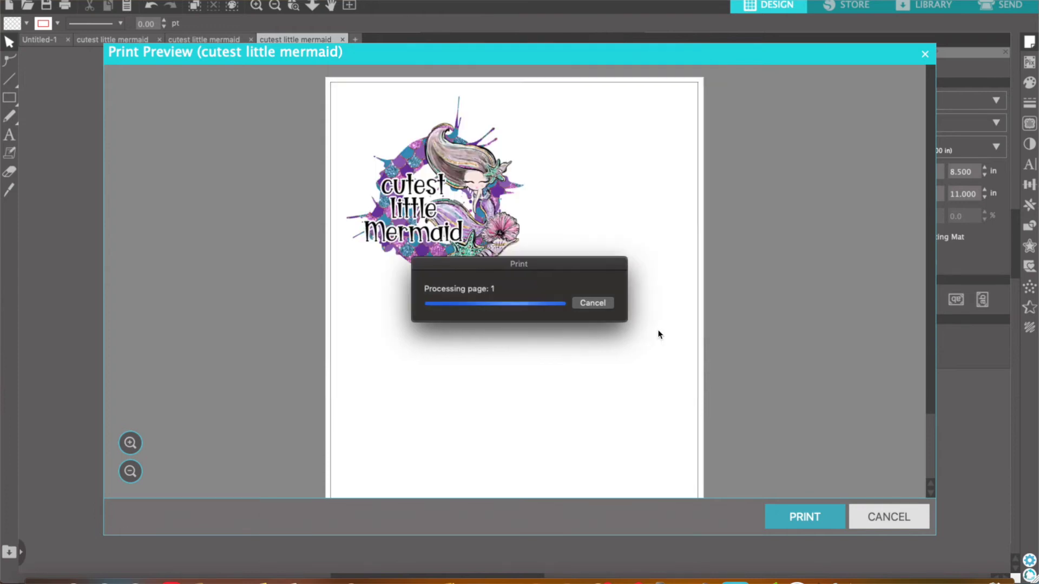